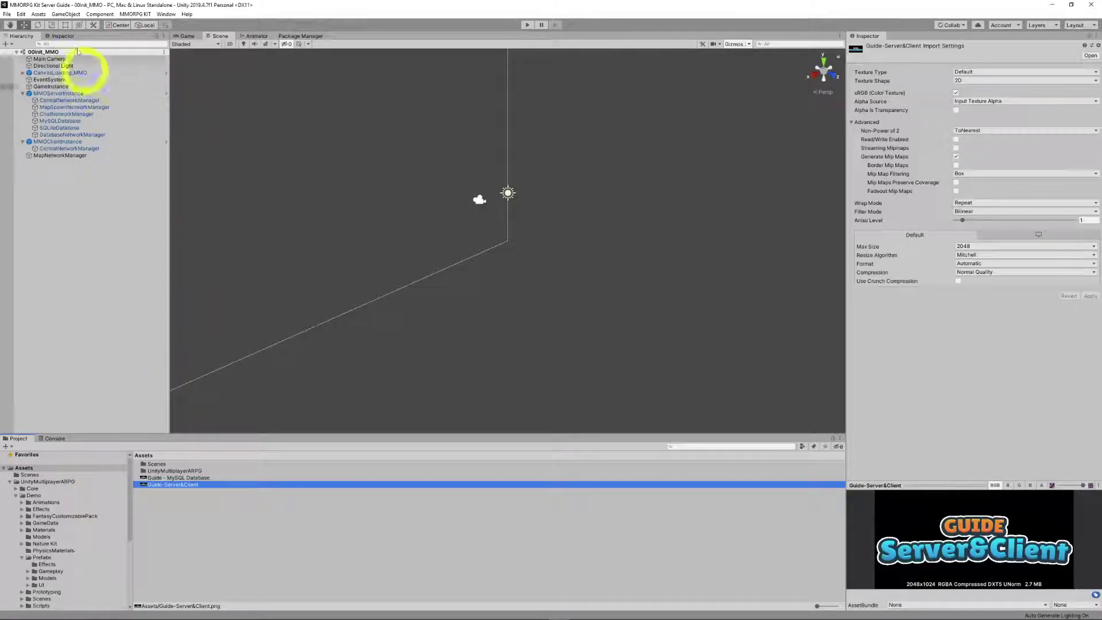
- Open Build Settings from the File menu to check the PC, Mac & Linux Standalone server build
{"action": "left_click", "coordinate": [7, 14]}
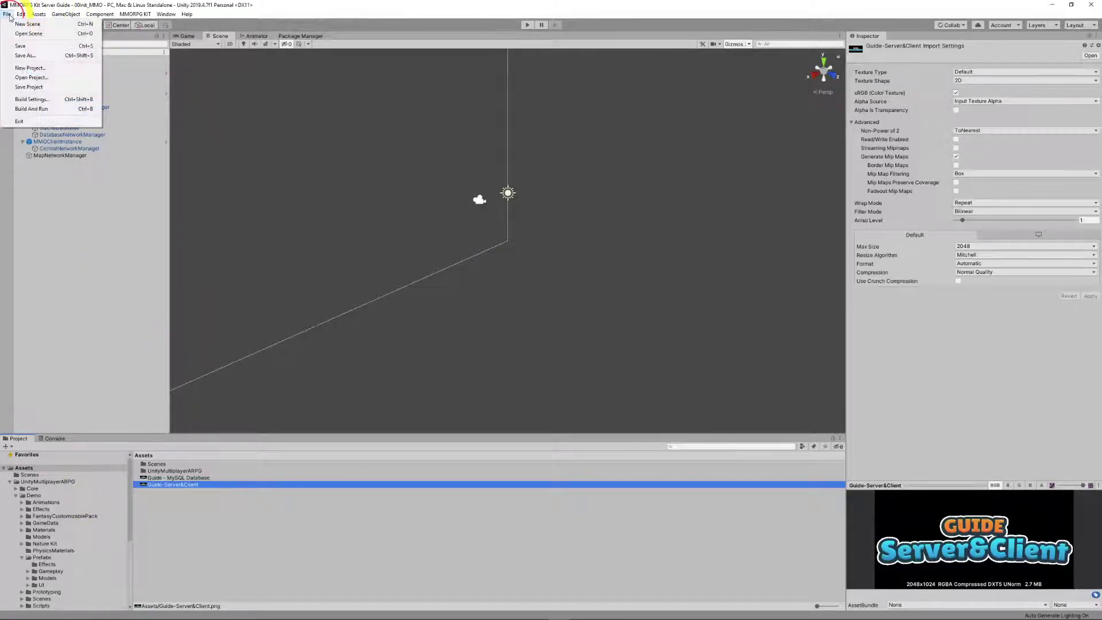
{"action": "left_click", "coordinate": [33, 99]}
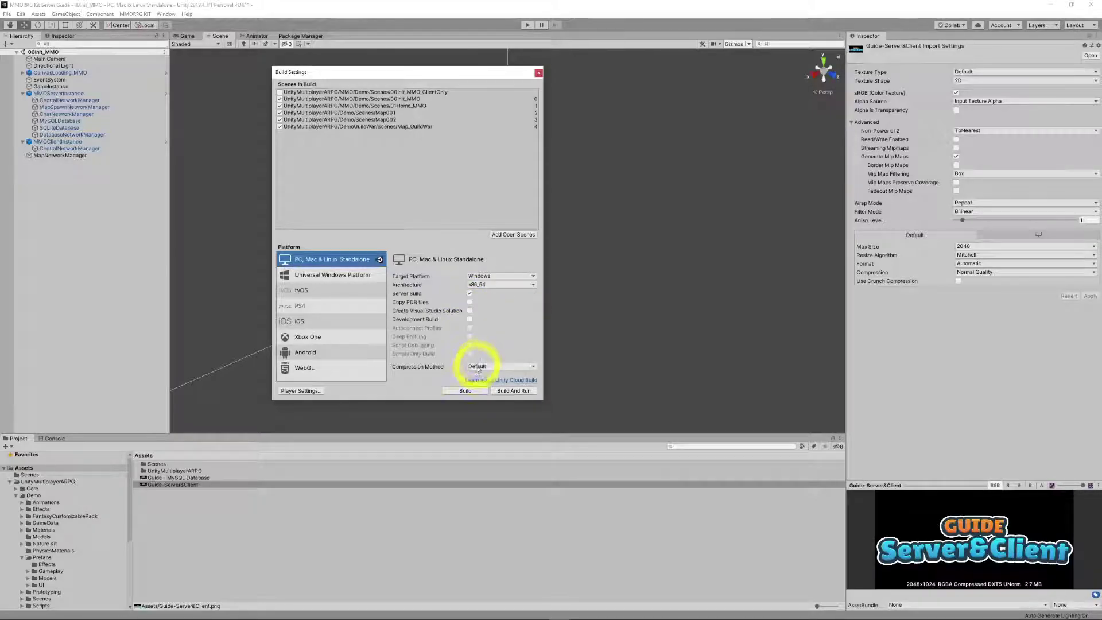
- Start a build, browse into the BIN folder as the destination, then cancel it
{"action": "left_click", "coordinate": [465, 391]}
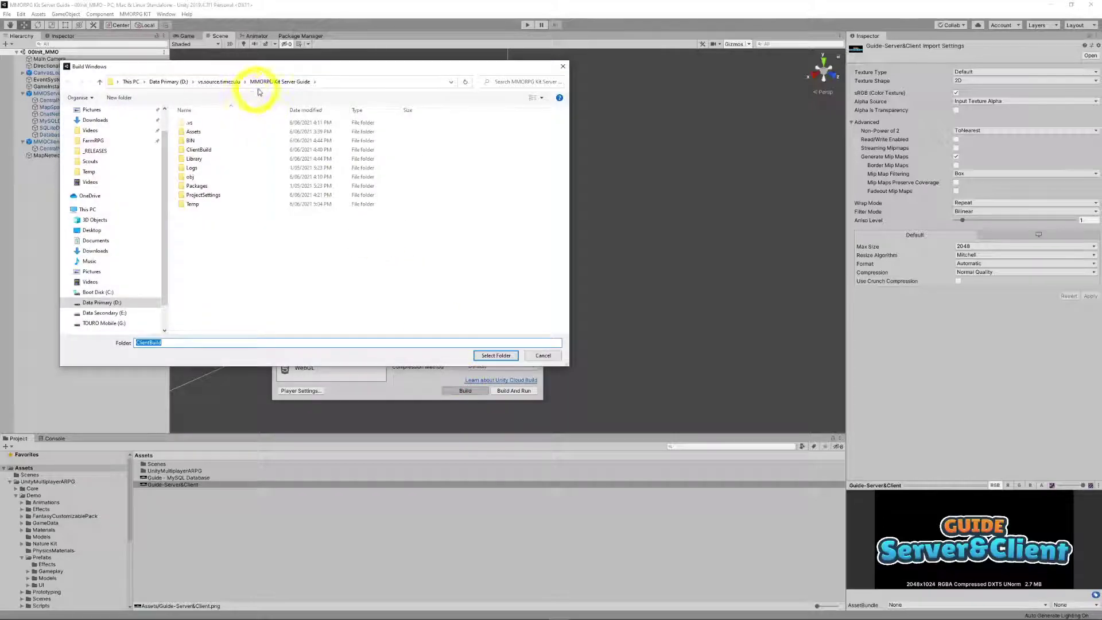
{"action": "double_click", "coordinate": [191, 141]}
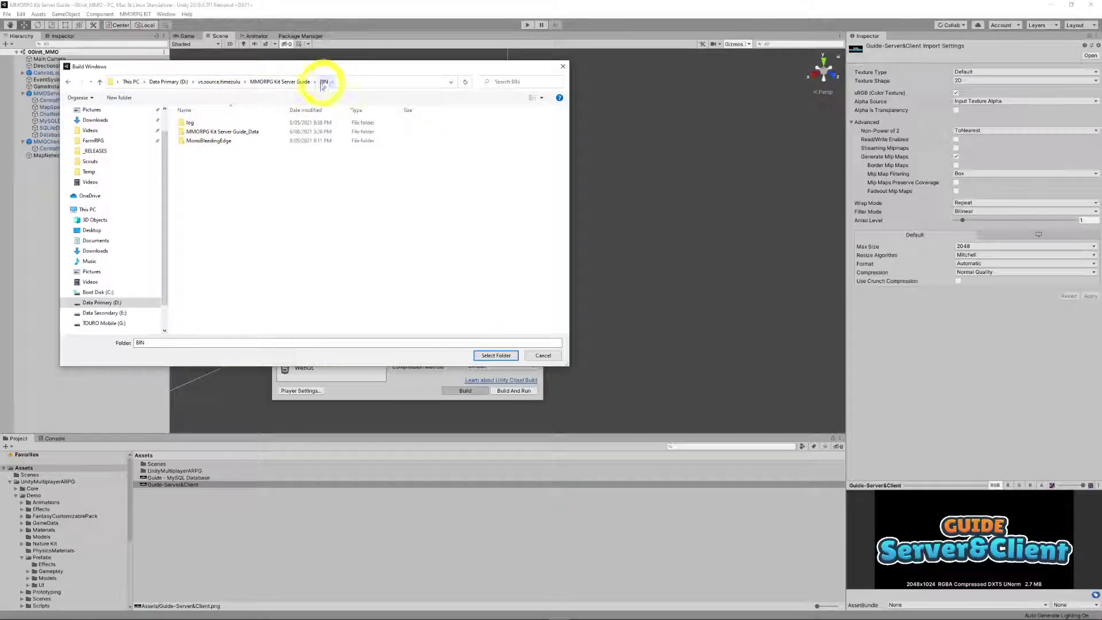
{"action": "left_click", "coordinate": [542, 354]}
- Tick 00Init_MMO_ClientOnly and untick 00Init_MMO in the build scene list, then close Build Settings
{"action": "left_click", "coordinate": [424, 201]}
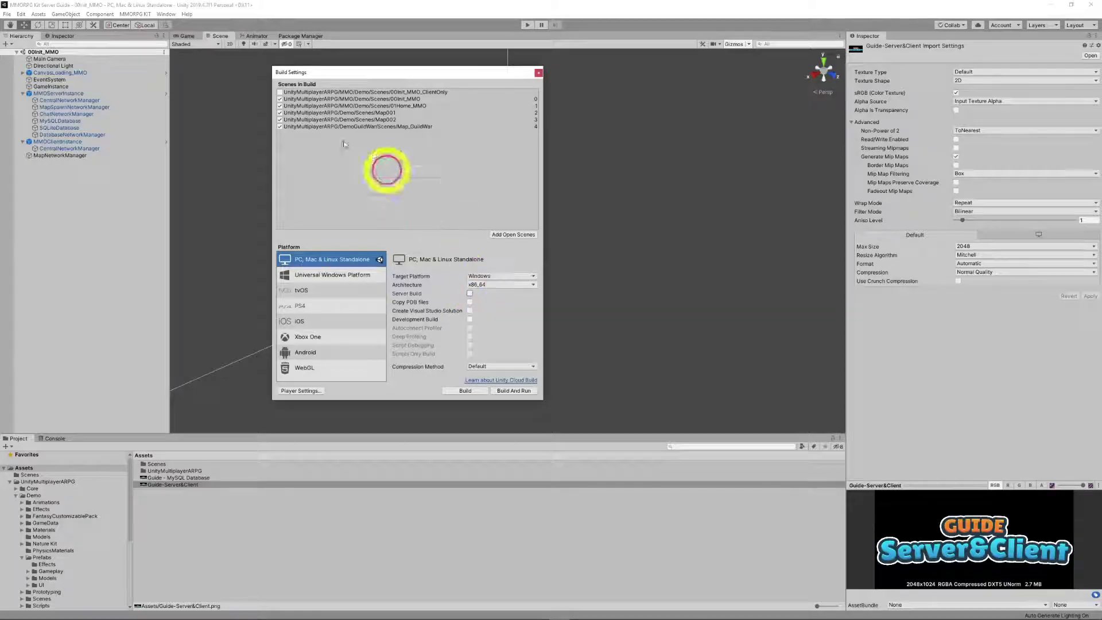
{"action": "left_click", "coordinate": [279, 98]}
{"action": "left_click", "coordinate": [279, 92]}
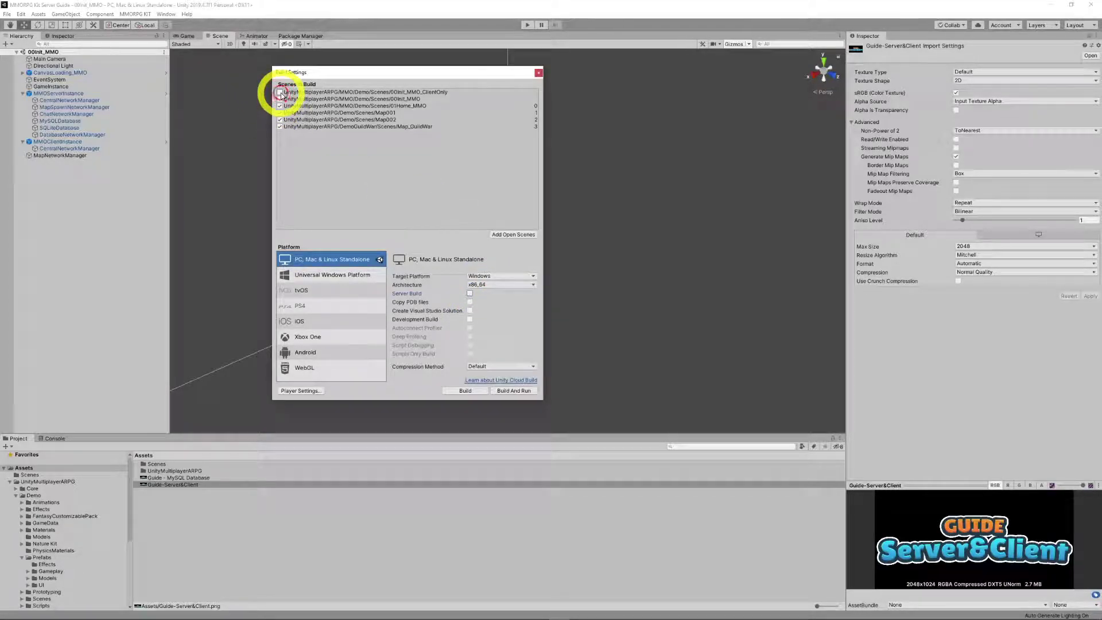
{"action": "left_click", "coordinate": [539, 72]}
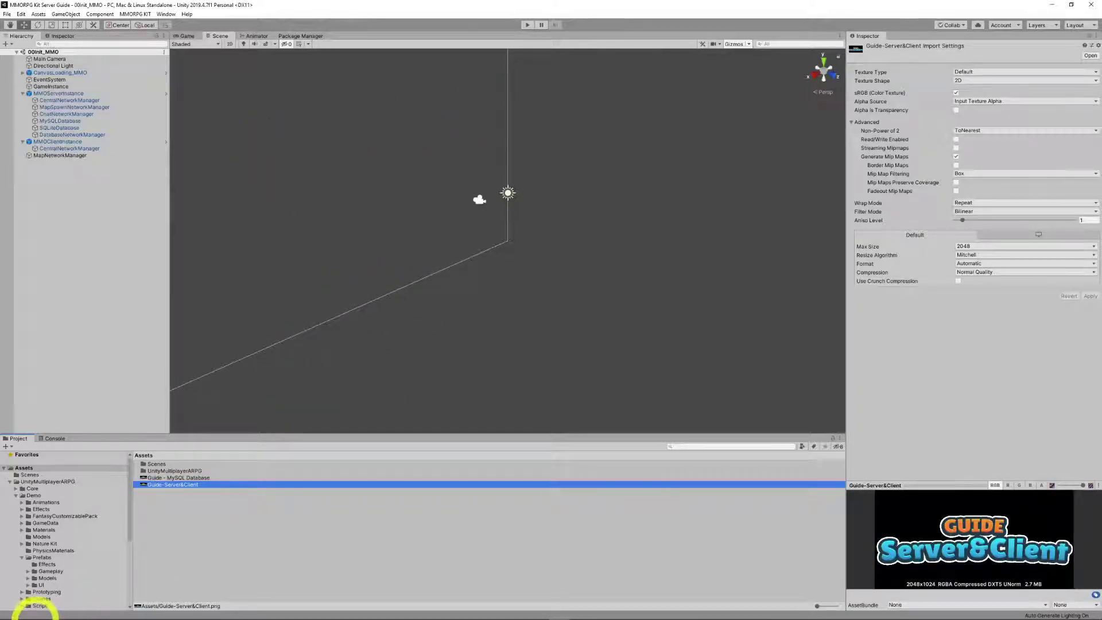
- In File Explorer, look inside MMORPG Kit Server Guide_Data, then return to the BIN folder
{"action": "left_click", "coordinate": [53, 612]}
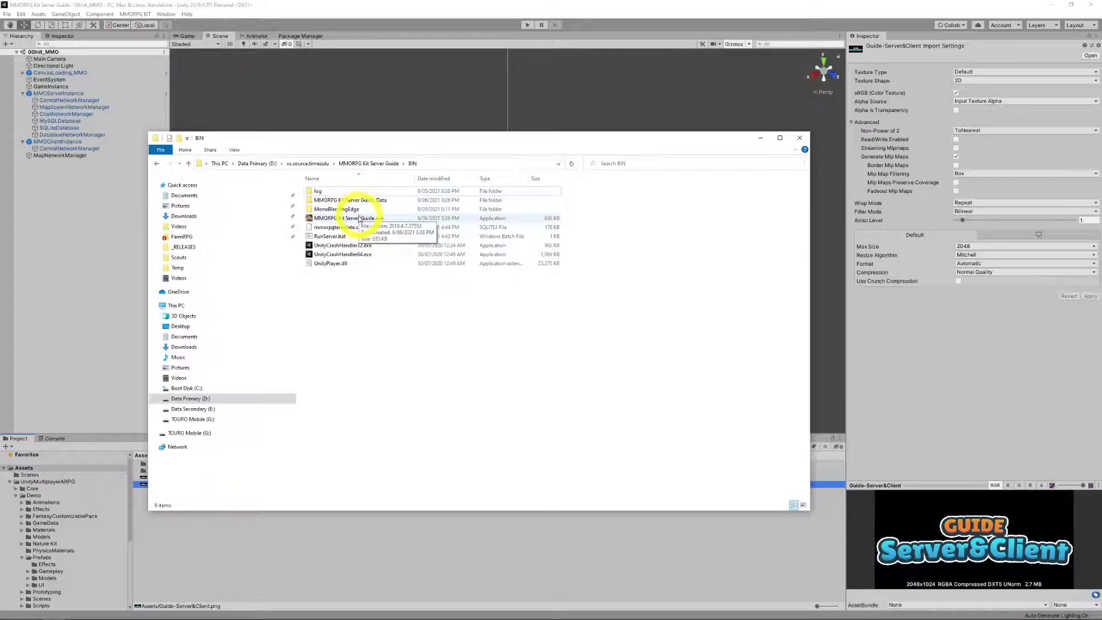
{"action": "double_click", "coordinate": [345, 201]}
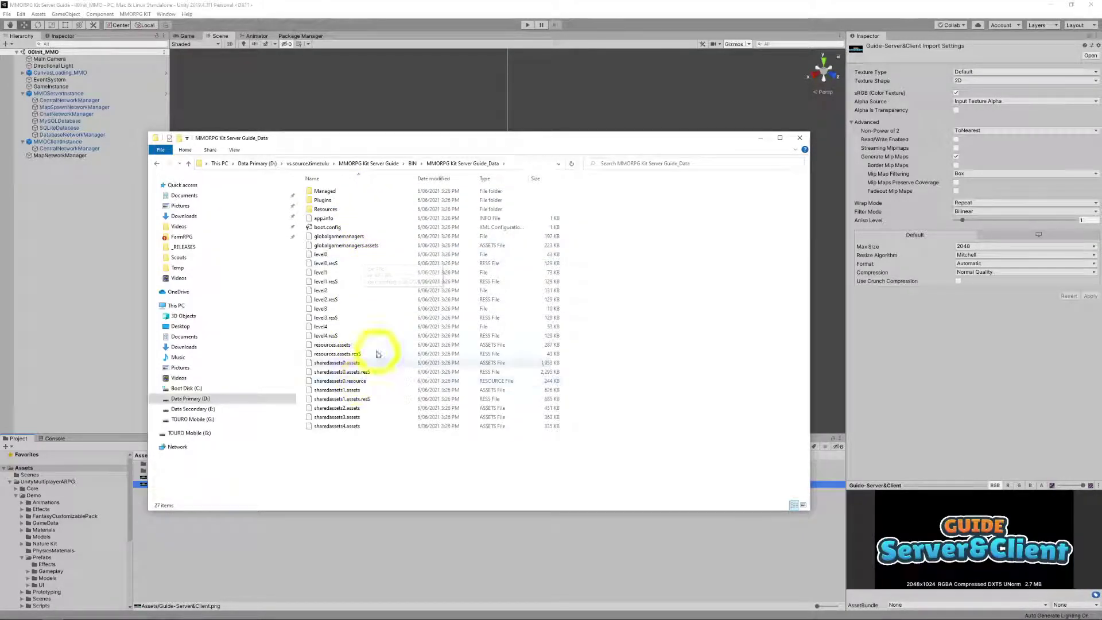
{"action": "left_click", "coordinate": [411, 164]}
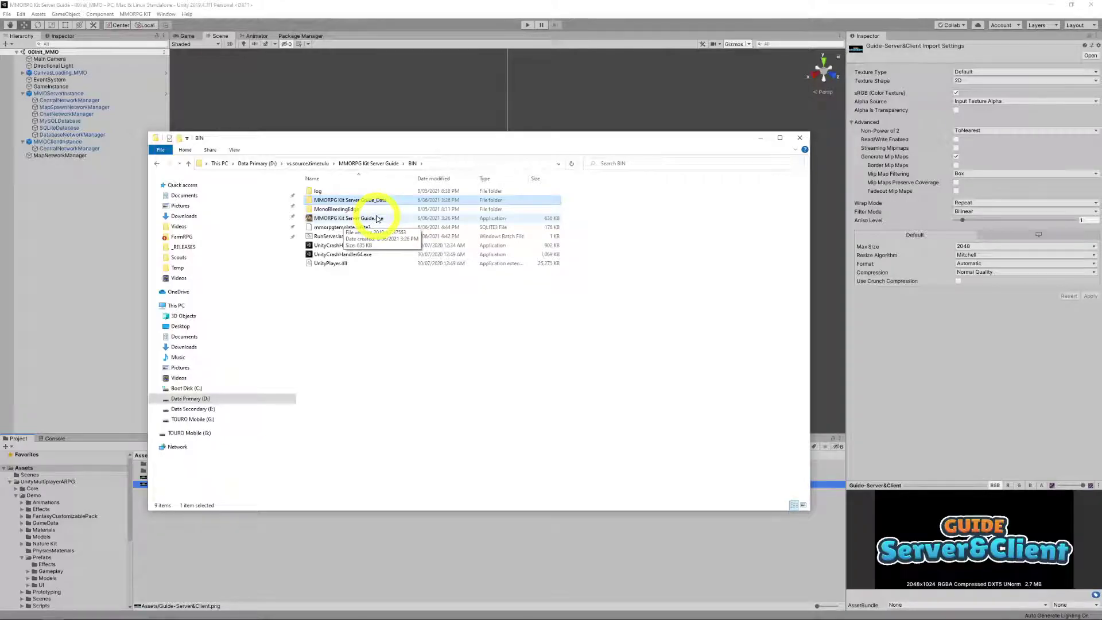
- Open RunServer.bat in Notepad through its right-click Edit option
{"action": "right_click", "coordinate": [325, 239]}
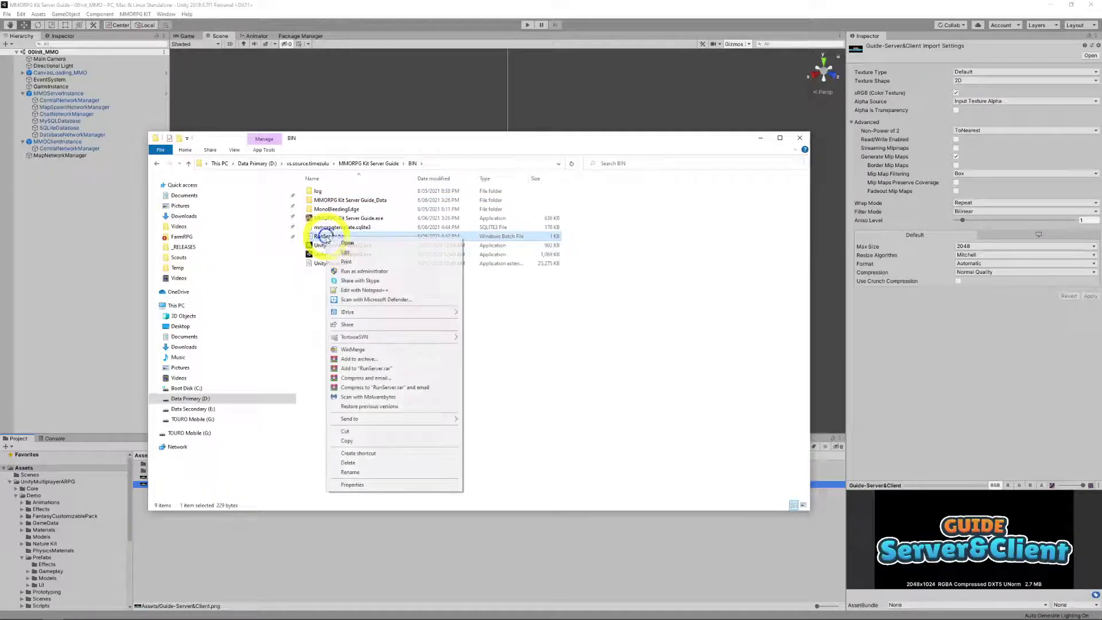
{"action": "left_click", "coordinate": [346, 253]}
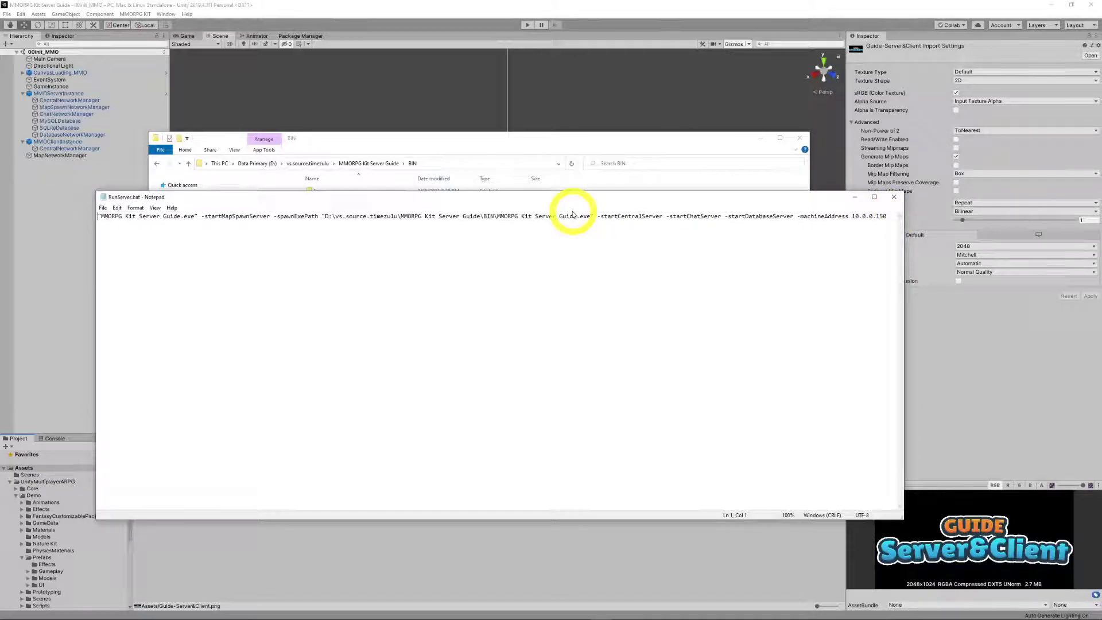
- Delete the -machineAddress 10.0.0.150 argument, then close Notepad without saving RunServer.bat
{"action": "left_click_drag", "start_coordinate": [799, 217], "coordinate": [886, 218]}
{"action": "key", "text": "Delete"}
{"action": "key", "text": "Delete"}
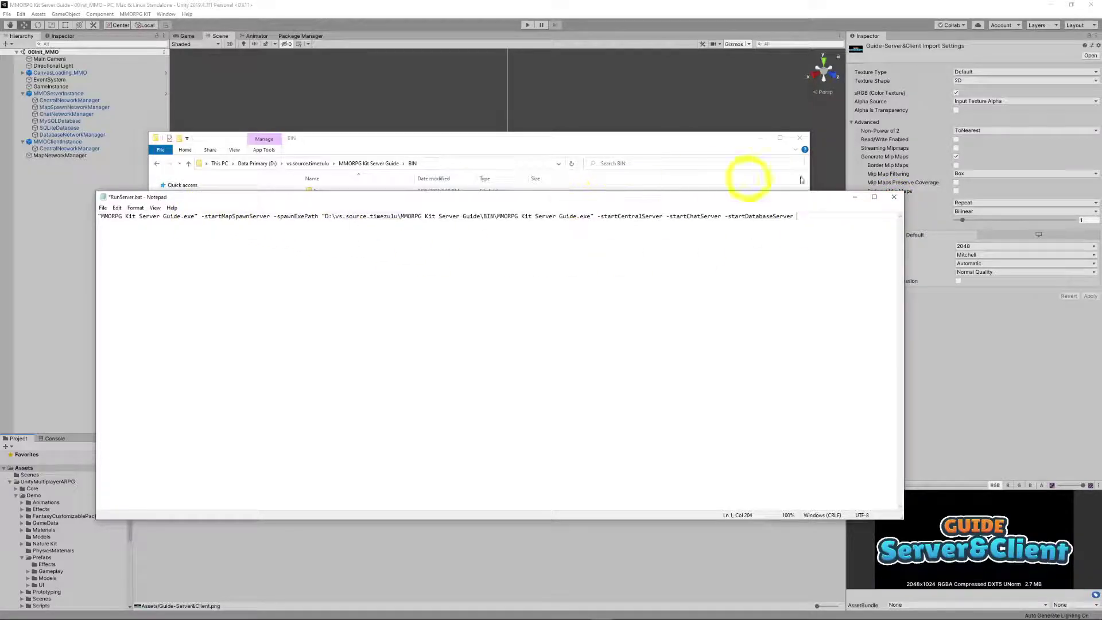
{"action": "left_click", "coordinate": [893, 199]}
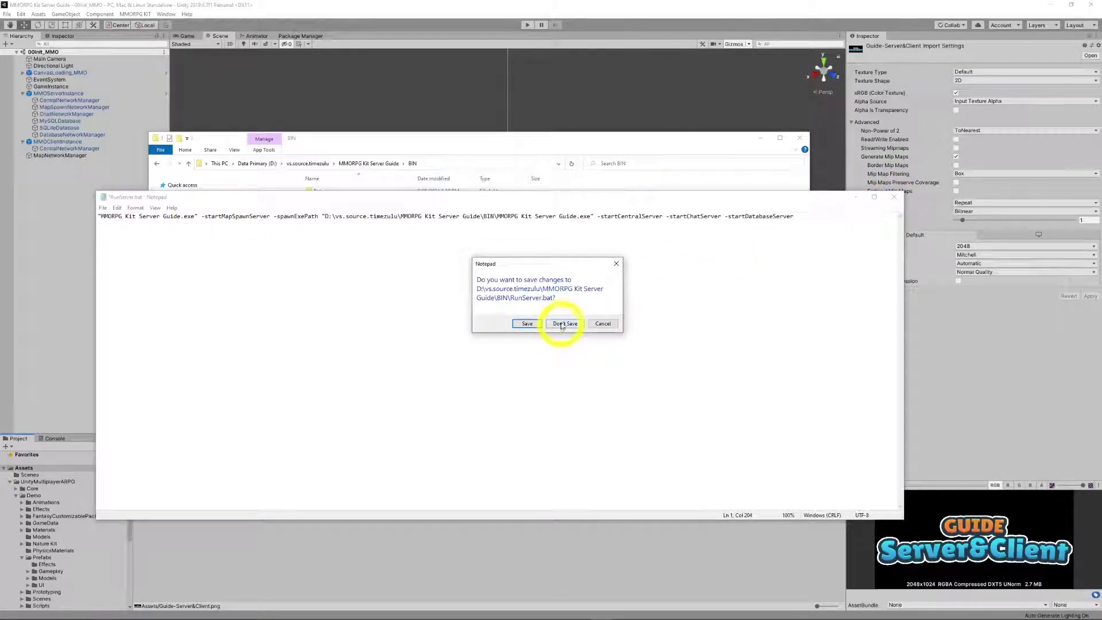
{"action": "left_click", "coordinate": [565, 323]}
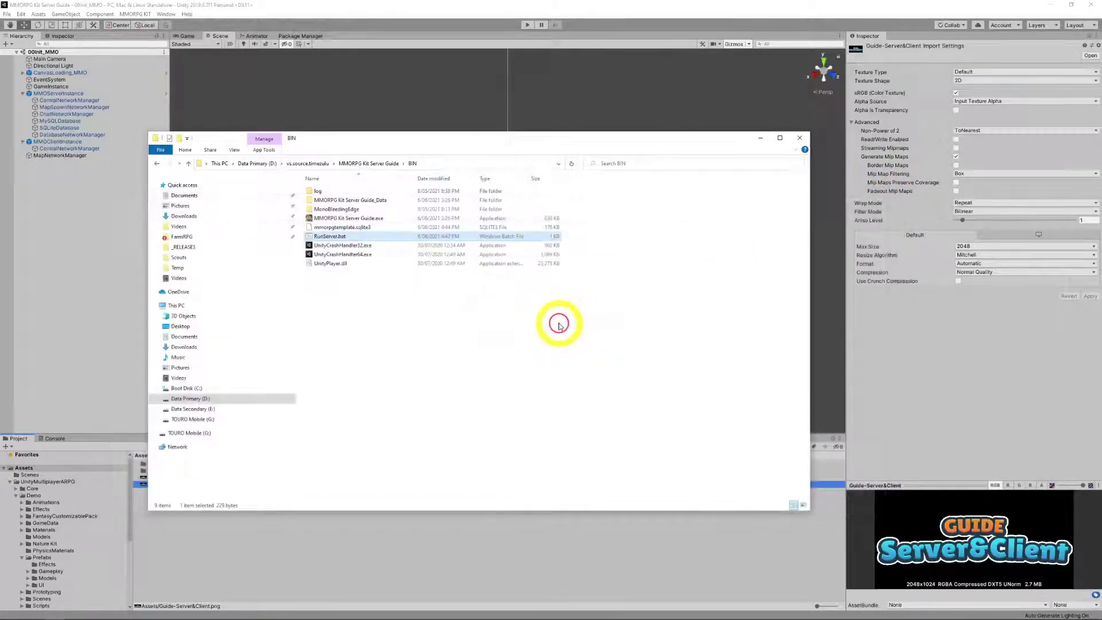
- Launch the server with RunServer.bat and scroll through its console log
{"action": "double_click", "coordinate": [327, 236]}
{"action": "left_click_drag", "start_coordinate": [266, 29], "coordinate": [617, 92]}
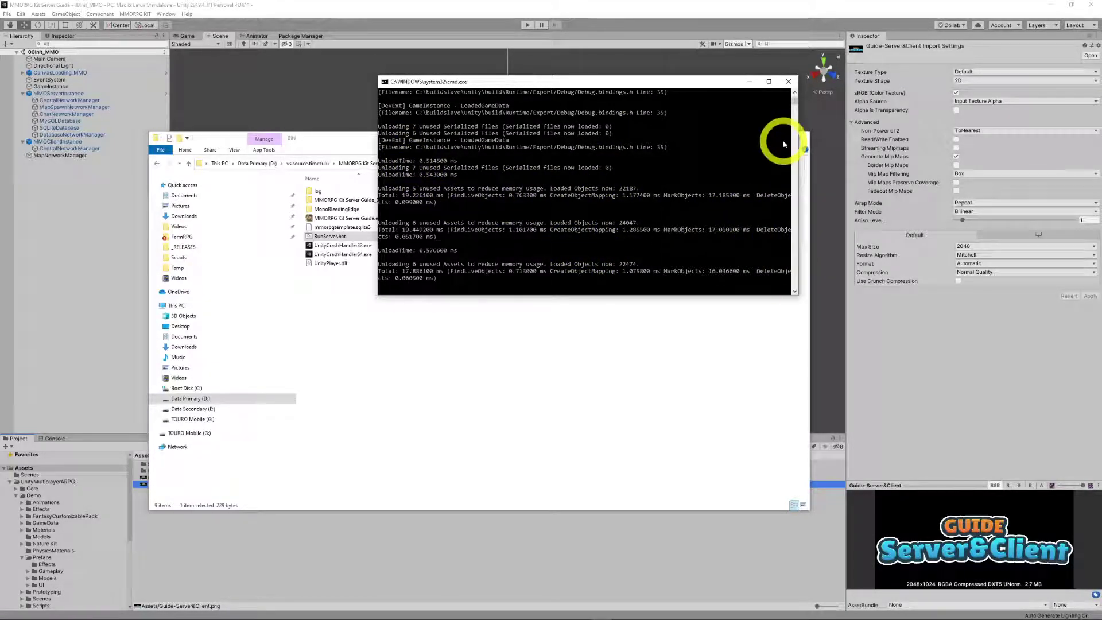
{"action": "left_click", "coordinate": [795, 99]}
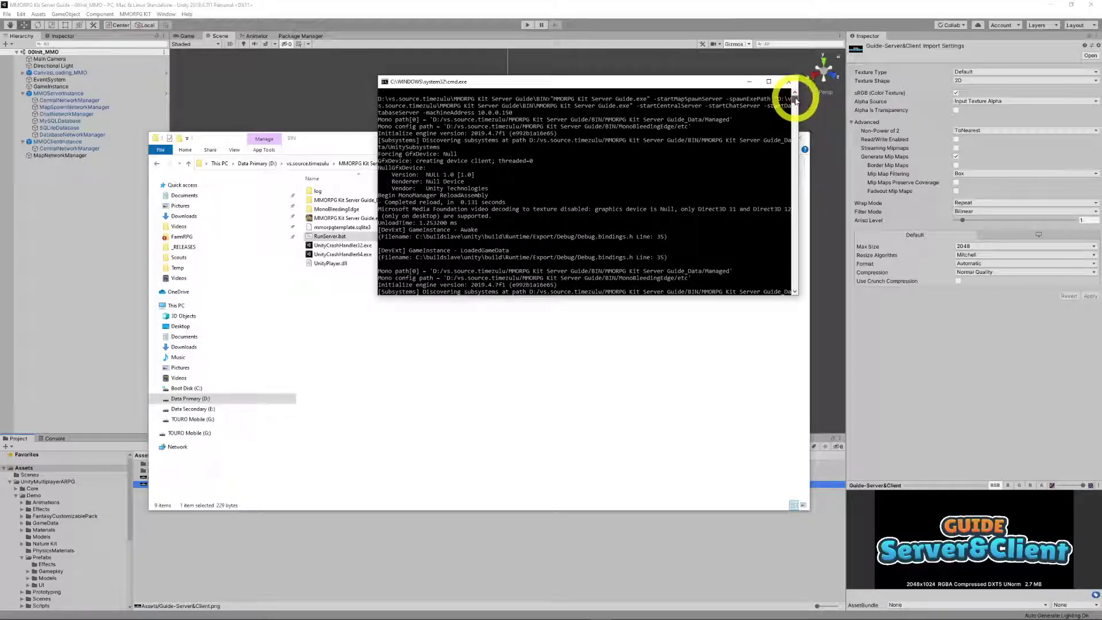
{"action": "scroll", "coordinate": [796, 101], "scroll_direction": "down", "scroll_amount": 10}
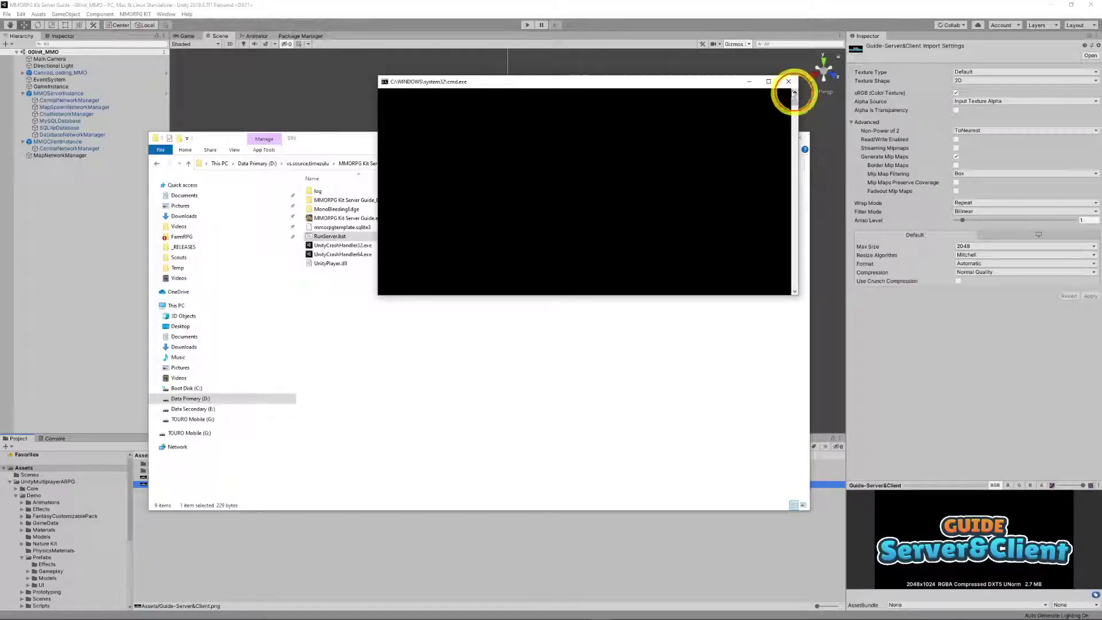
- Minimize the server console, open the BIN log folder, and select CentralNetworkManager in Unity
{"action": "left_click", "coordinate": [749, 81]}
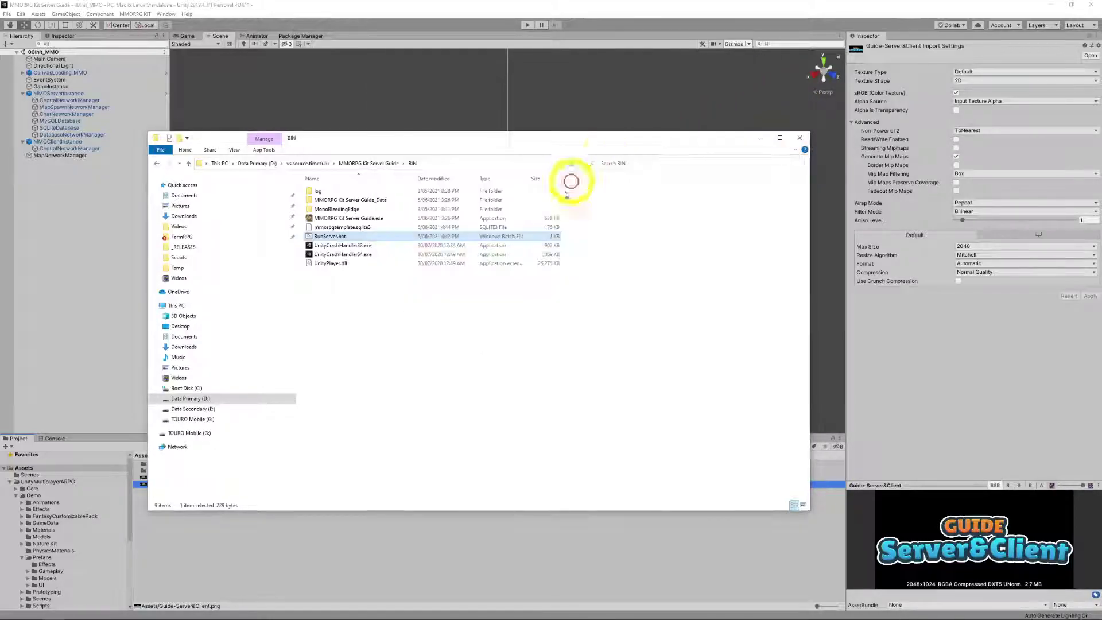
{"action": "double_click", "coordinate": [314, 192]}
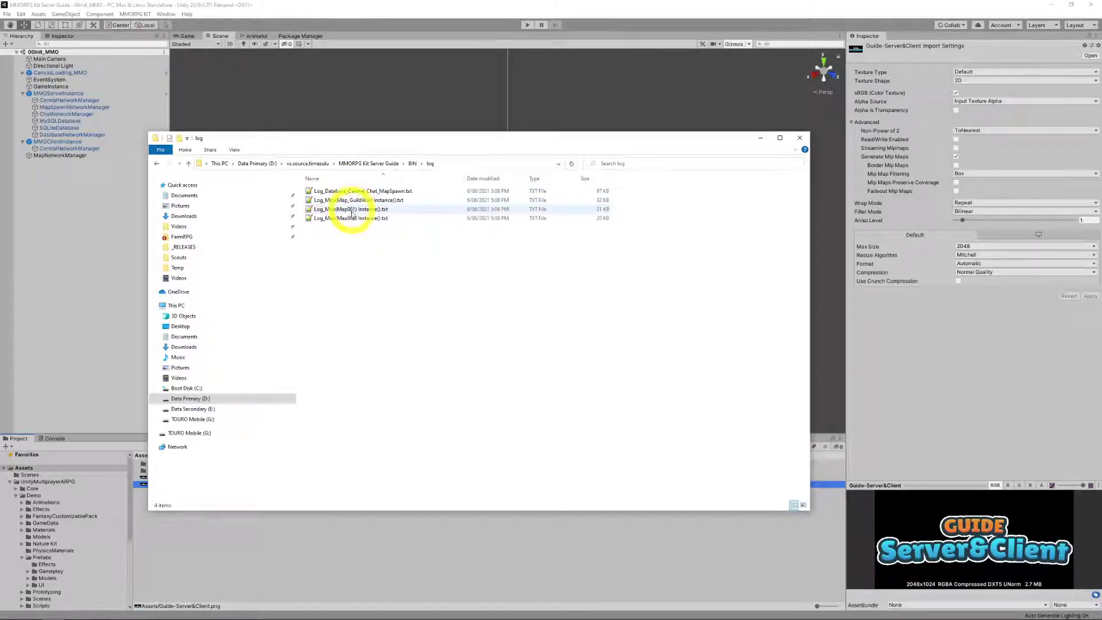
{"action": "left_click", "coordinate": [83, 100]}
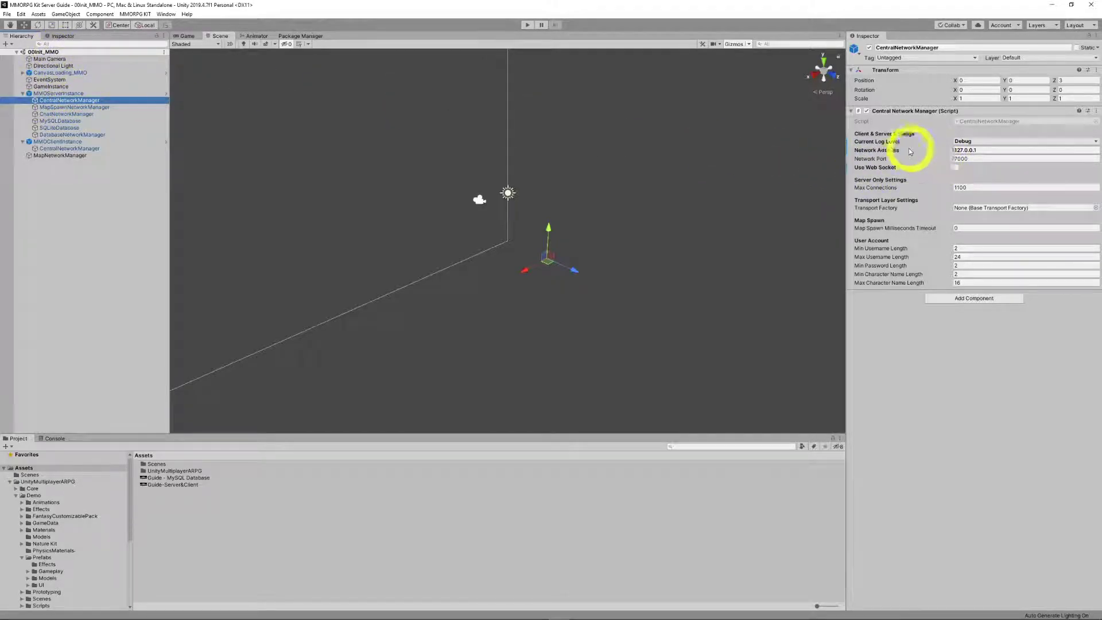
- Review CentralNetworkManager's log level choices, keeping Debug, then select MapSpawnNetworkManager
{"action": "left_click", "coordinate": [980, 142]}
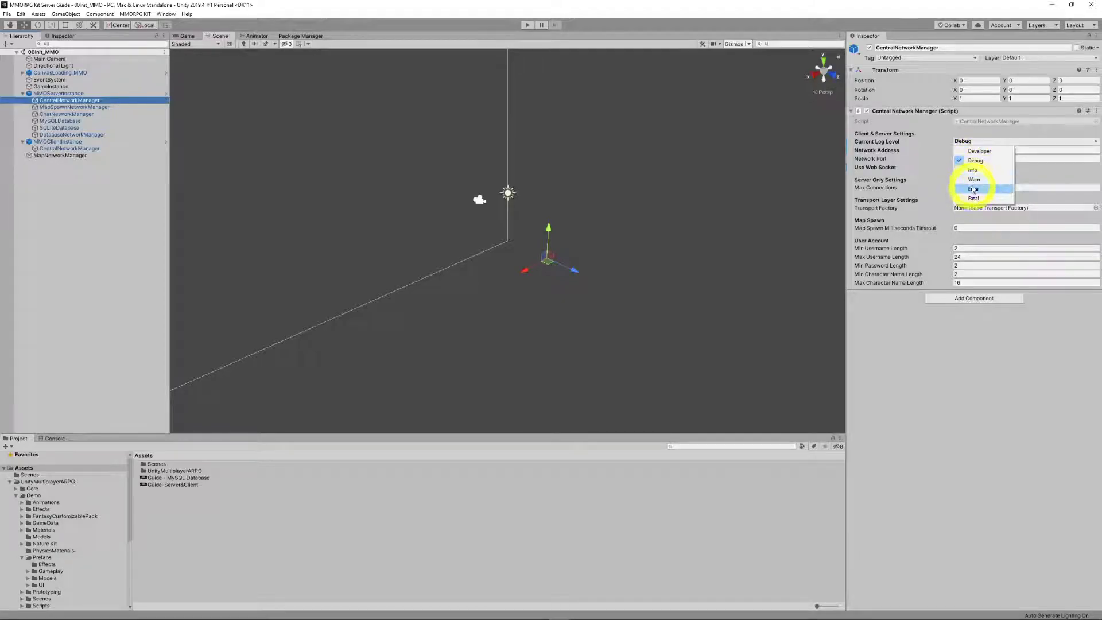
{"action": "left_click", "coordinate": [942, 129]}
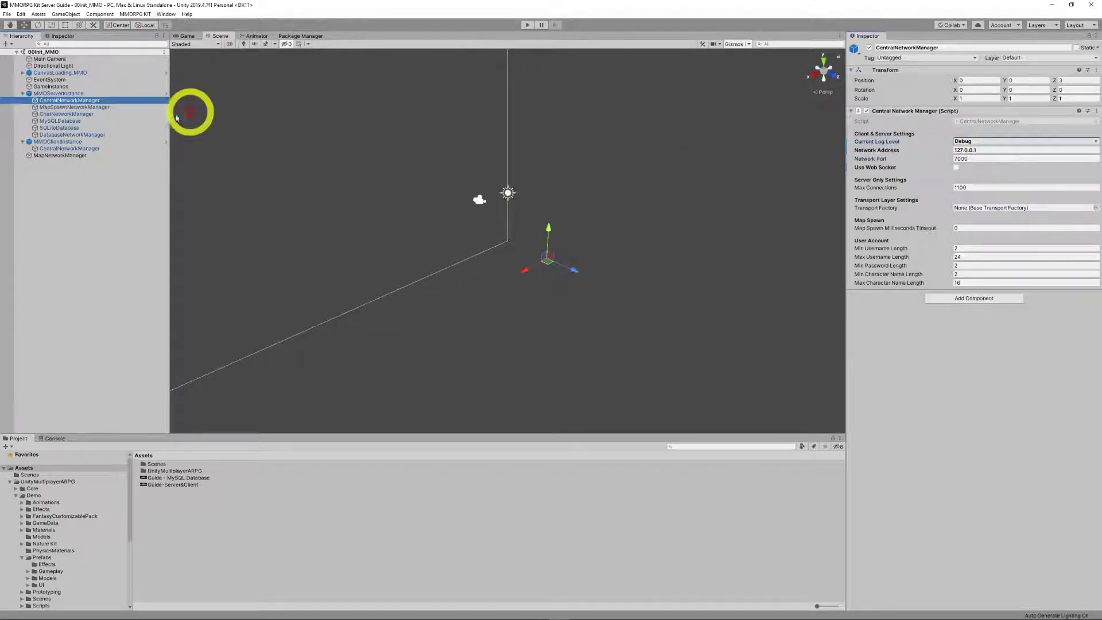
{"action": "left_click", "coordinate": [68, 108]}
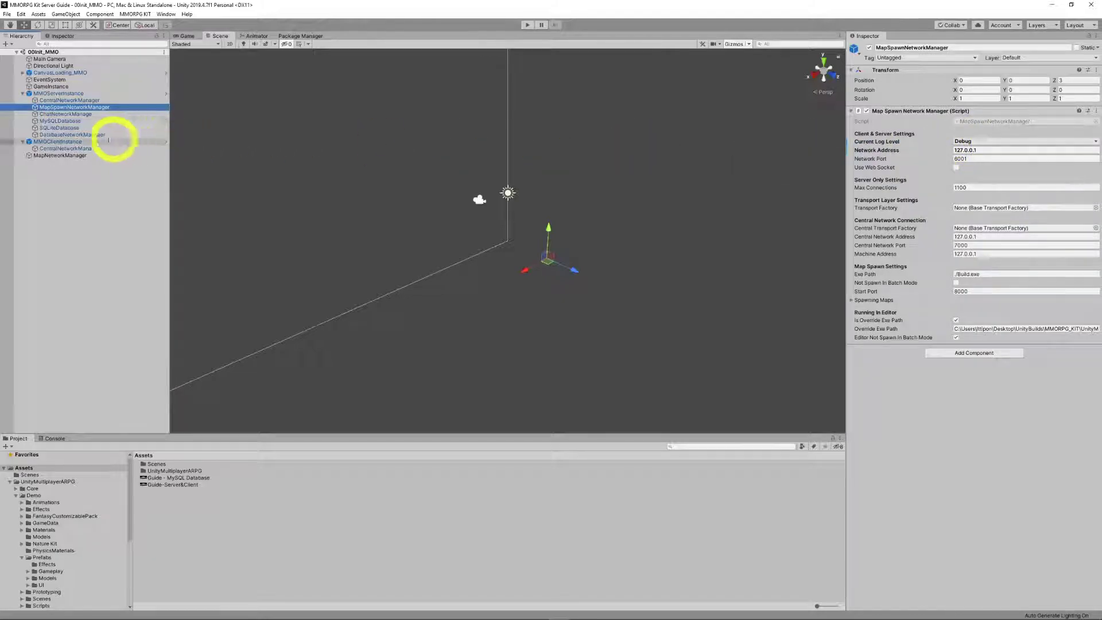
- Select ChatNetworkManager and inspect its Network Address and Central Network Address fields
{"action": "left_click", "coordinate": [60, 115]}
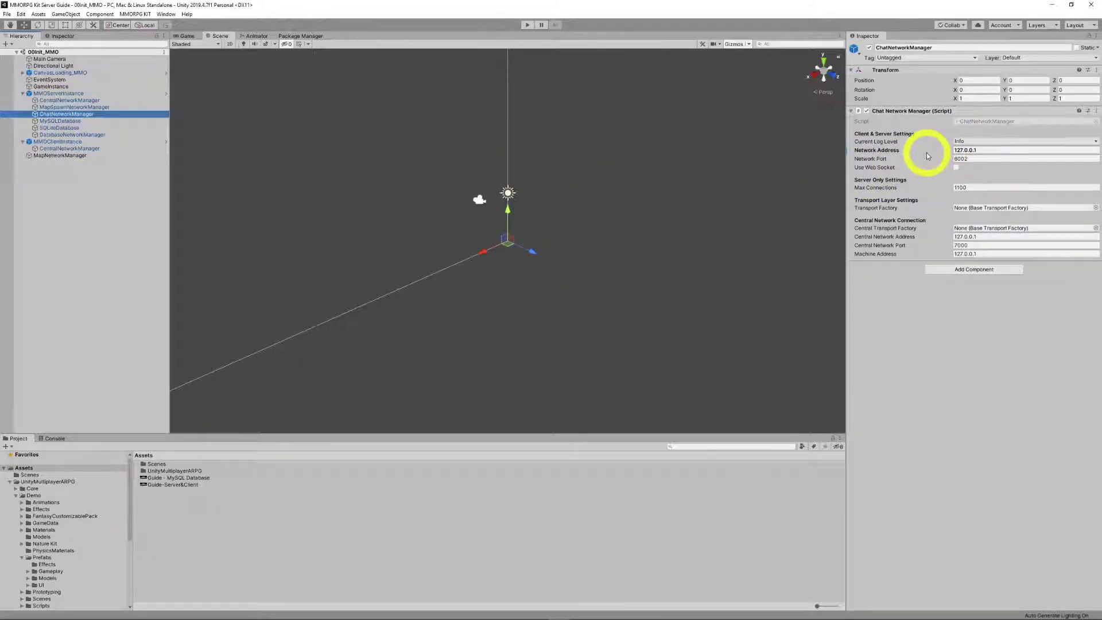
{"action": "left_click", "coordinate": [979, 150]}
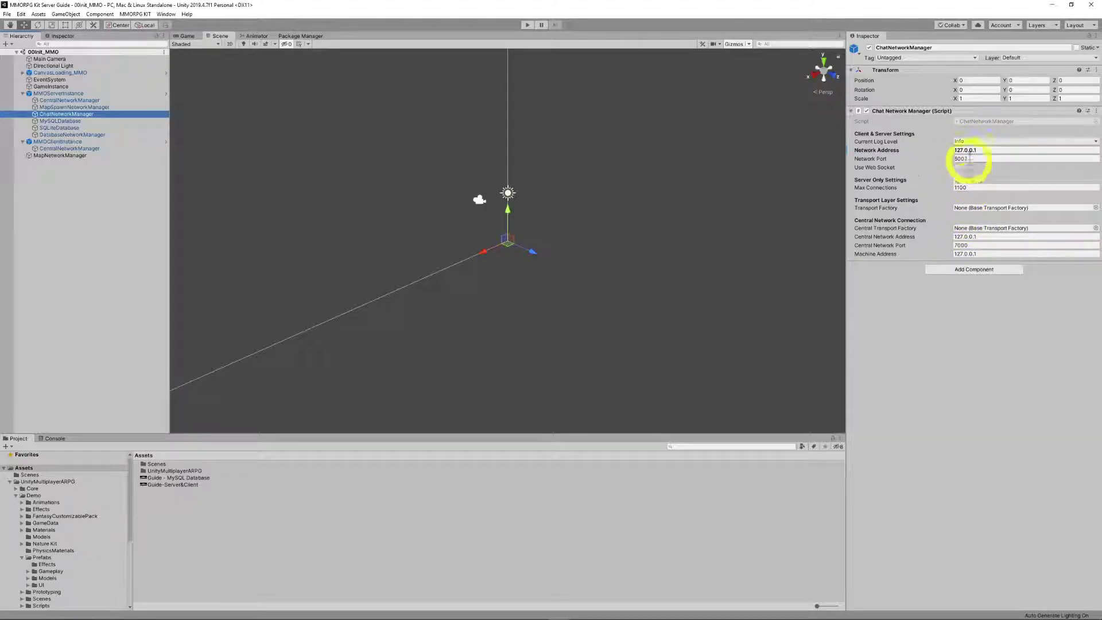
{"action": "left_click", "coordinate": [978, 237]}
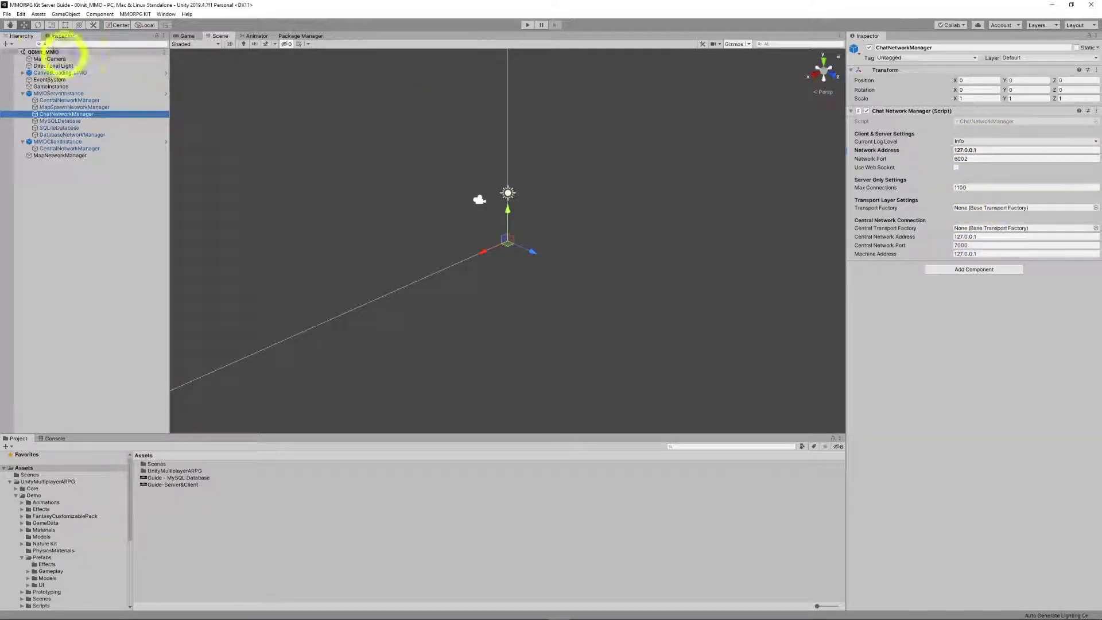
- Check MySQLDatabase and MMOServerInstance, then jump to DatabaseNetworkManager and inspect its SQLiteDatabase setting
{"action": "left_click", "coordinate": [54, 121]}
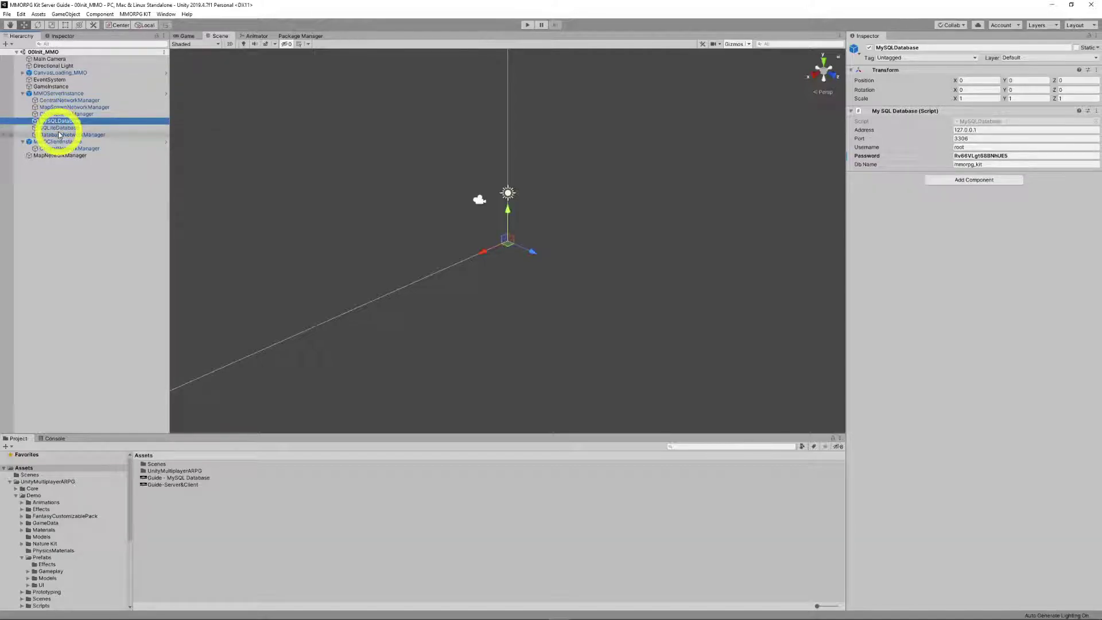
{"action": "left_click", "coordinate": [50, 94]}
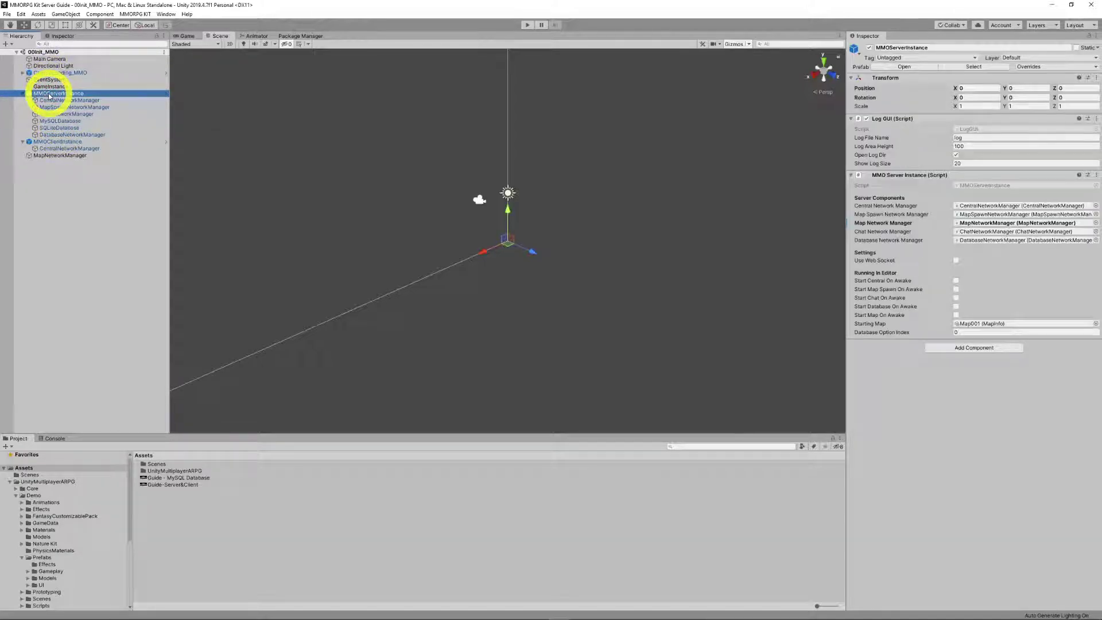
{"action": "double_click", "coordinate": [988, 240]}
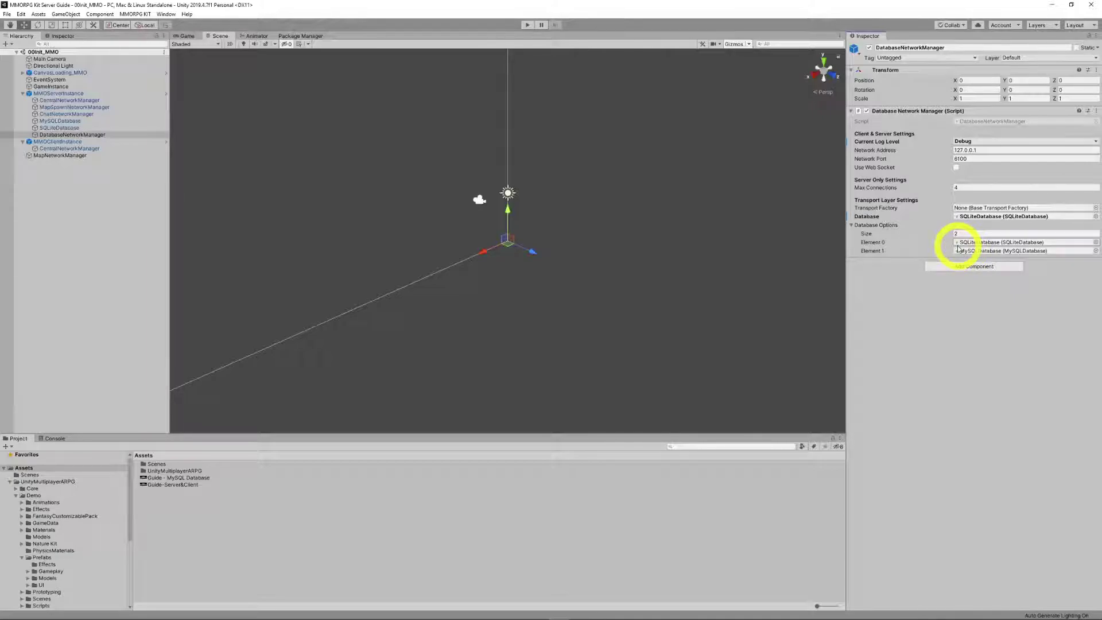
{"action": "left_click_drag", "start_coordinate": [960, 247], "coordinate": [1012, 220]}
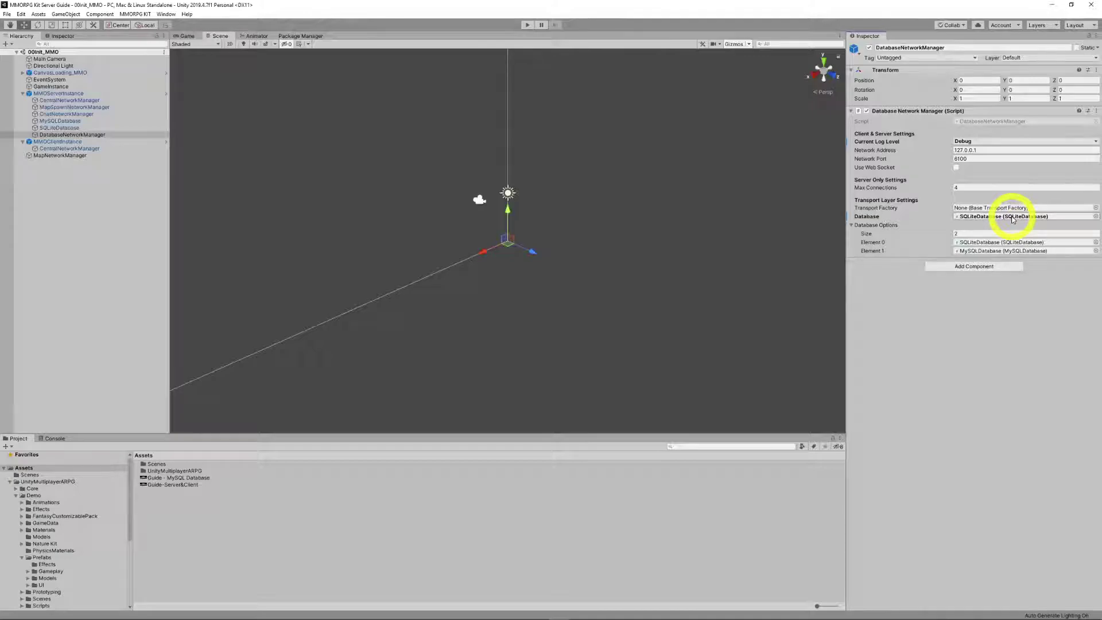
{"action": "left_click_drag", "start_coordinate": [1013, 220], "coordinate": [617, 209]}
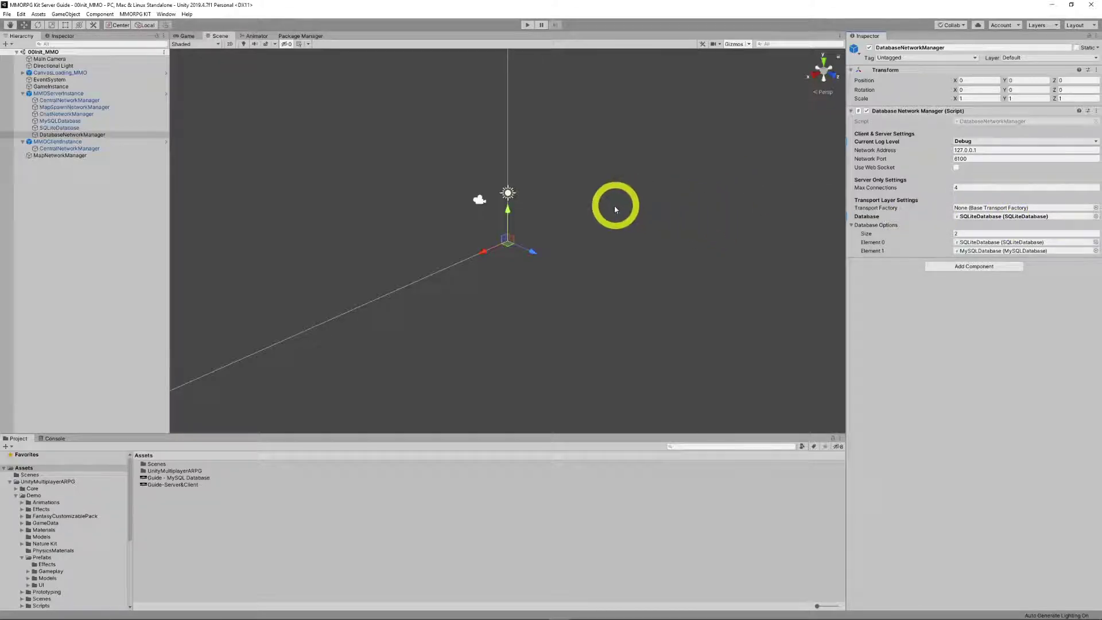